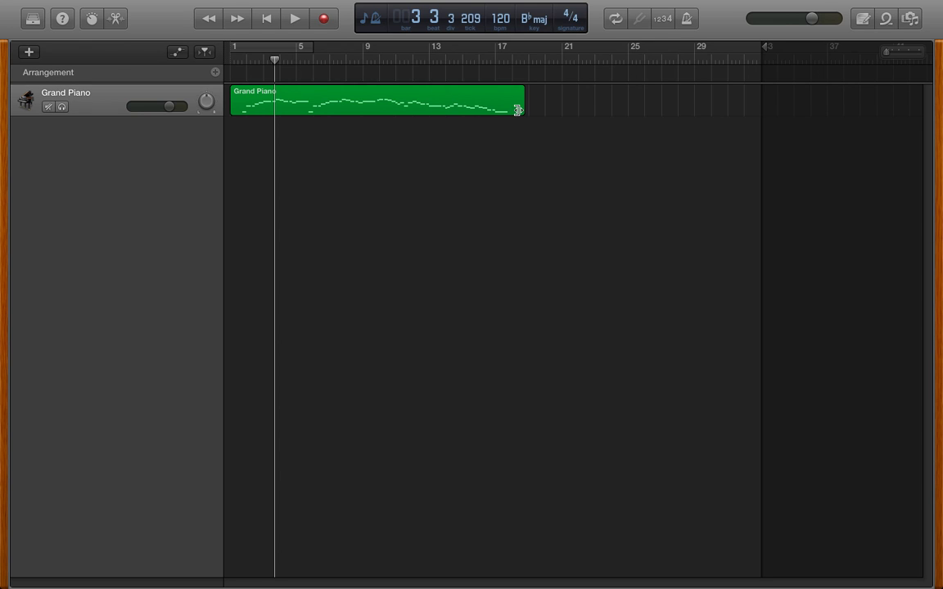
Trim the Grand Piano region's right edge so it ends around bar 18.5
drag(523, 106, 534, 109)
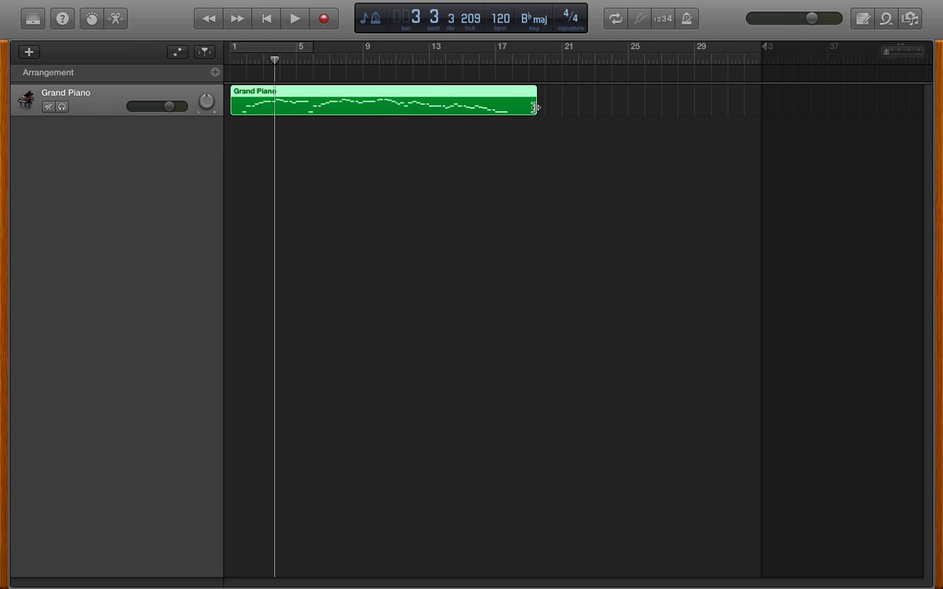
mouse_move(537, 107)
mouse_down()
mouse_move(520, 108)
mouse_move(528, 109)
mouse_up()
drag(531, 105, 541, 108)
click(530, 101)
drag(536, 103, 523, 106)
Show the Grand Piano region in the Score editor with a 1/32 Note grid, zoomed in
key(e)
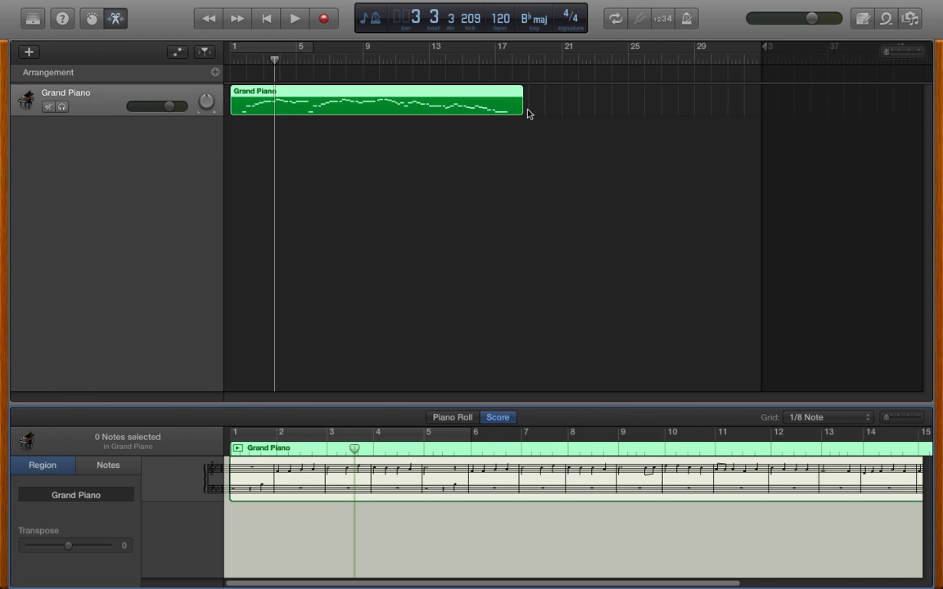
click(866, 419)
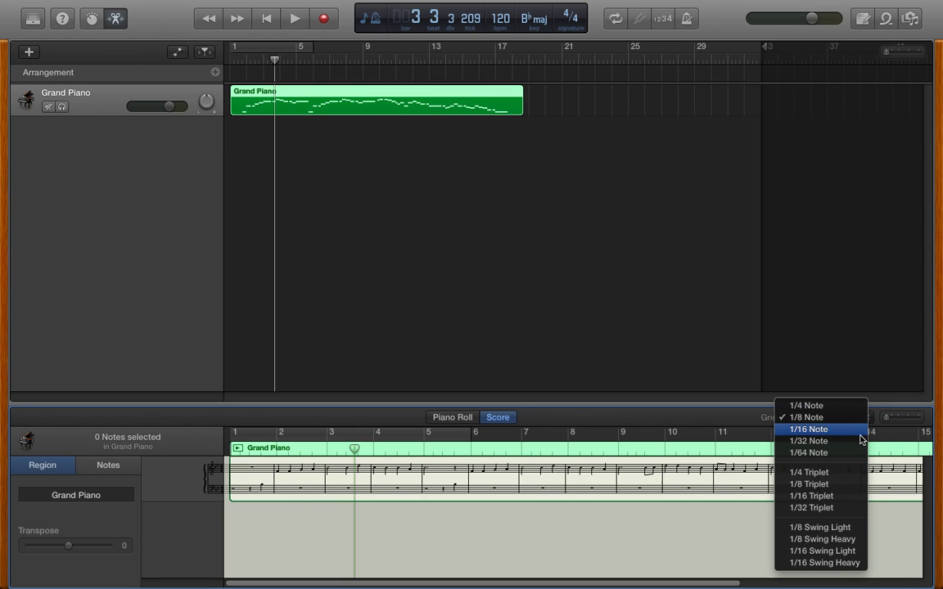
click(860, 442)
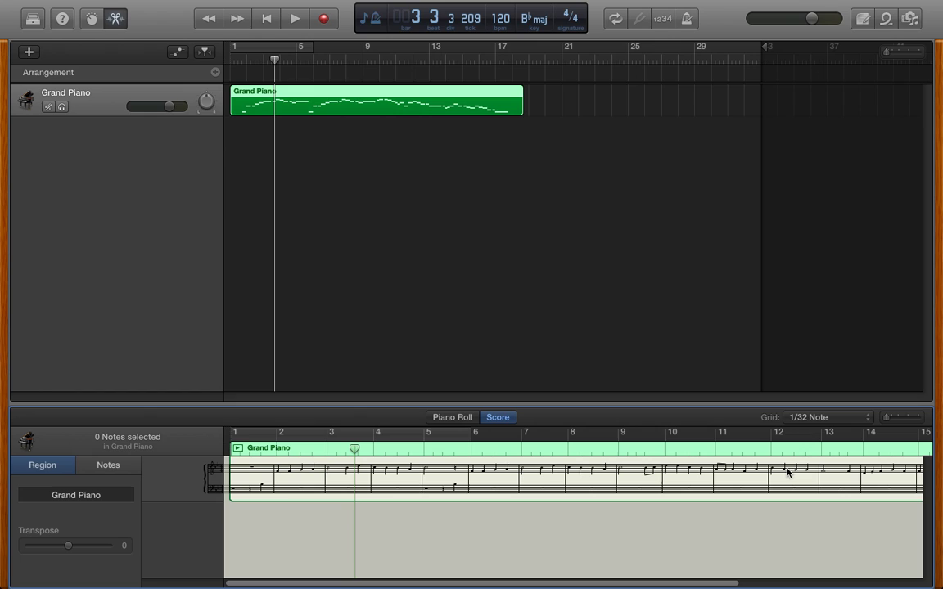
click(720, 195)
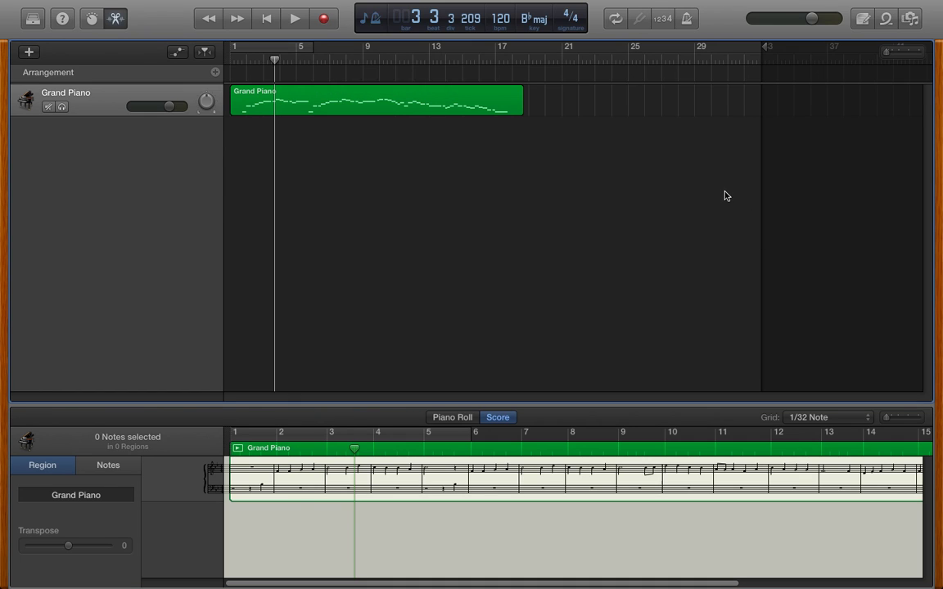
key(super+Right)
key(super+Right)
key(super+Right)
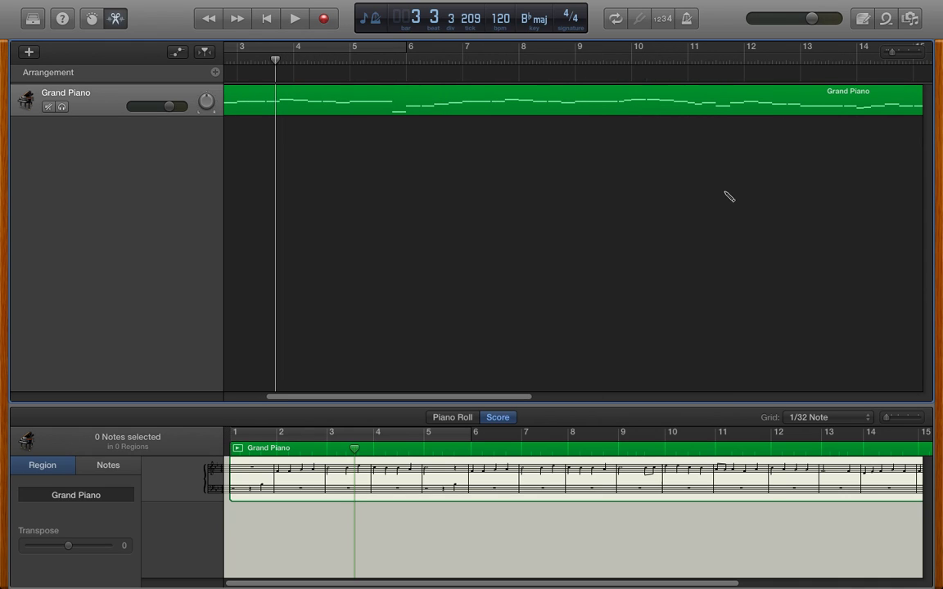
key(super+Left)
key(super+Left)
key(super+Left)
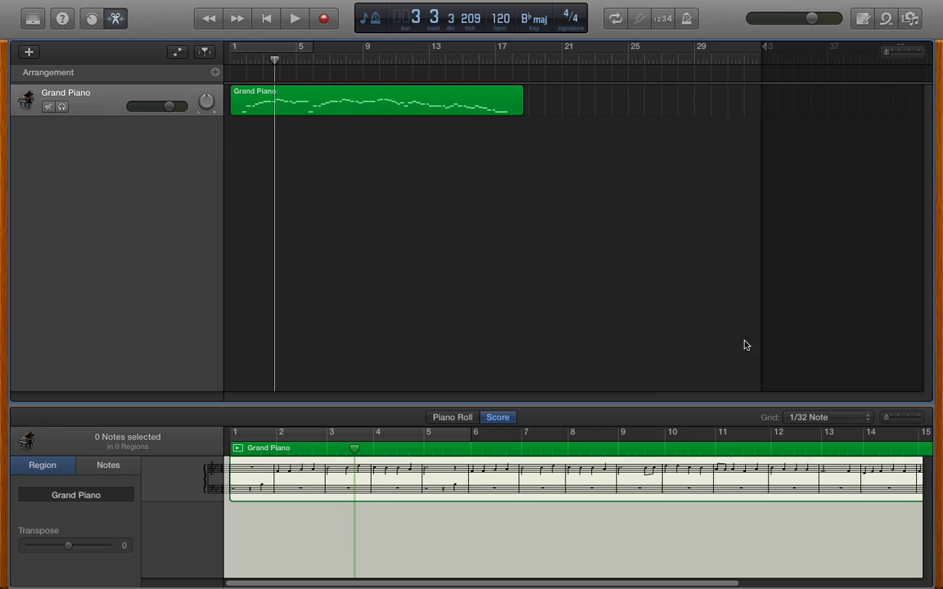
click(658, 417)
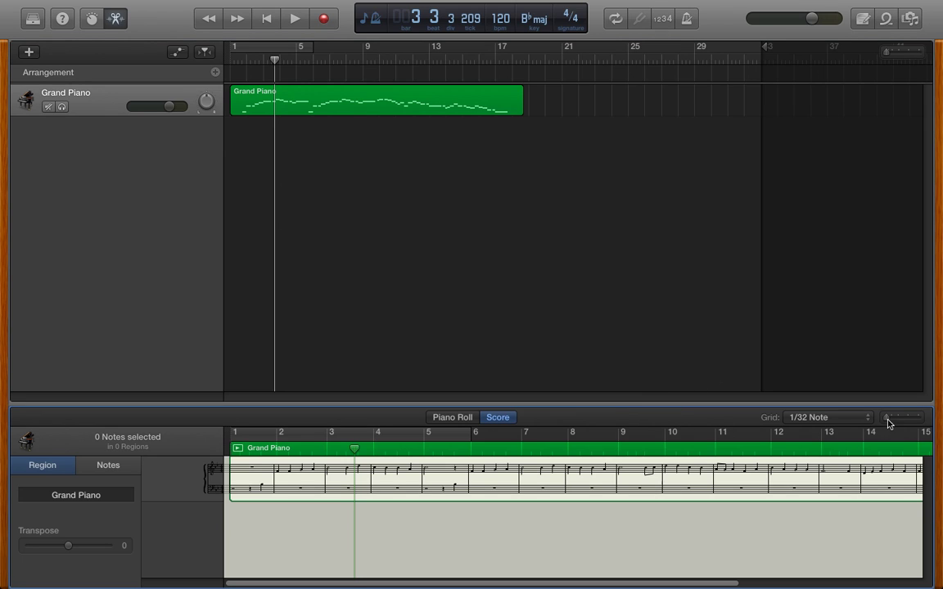
drag(888, 417, 896, 419)
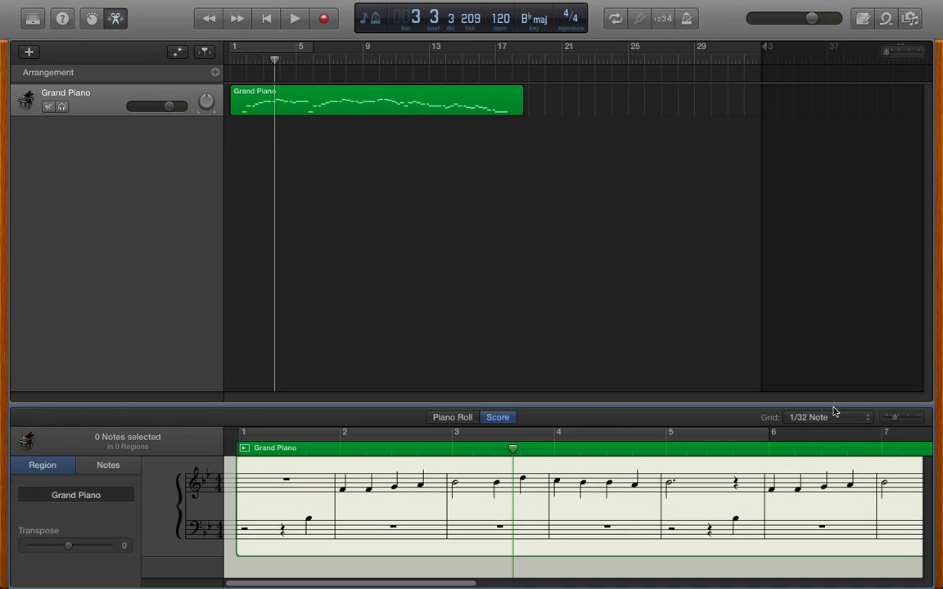
click(796, 408)
Switch the editor to Piano Roll and move the playhead to bar 7, beat 3
click(451, 419)
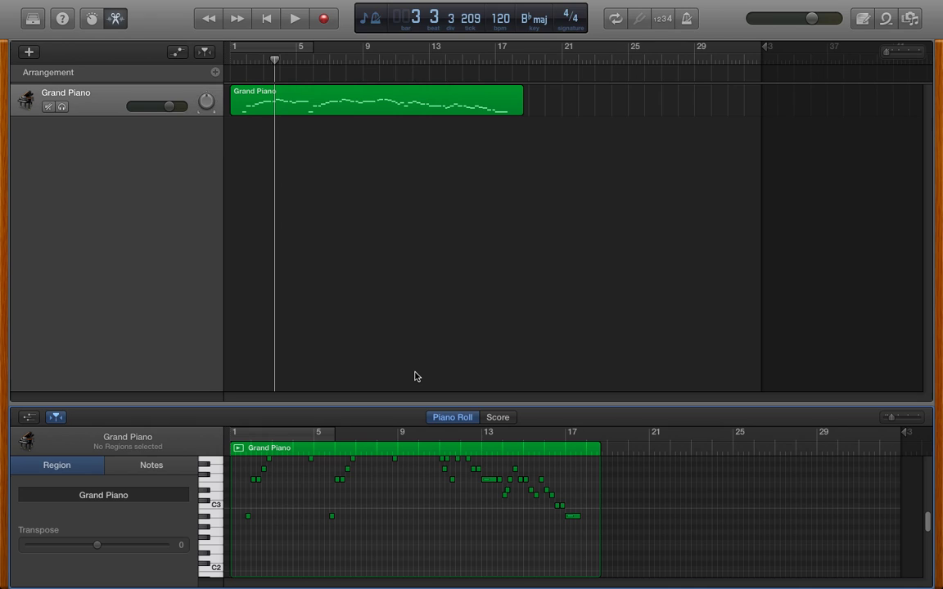
key(super+Right)
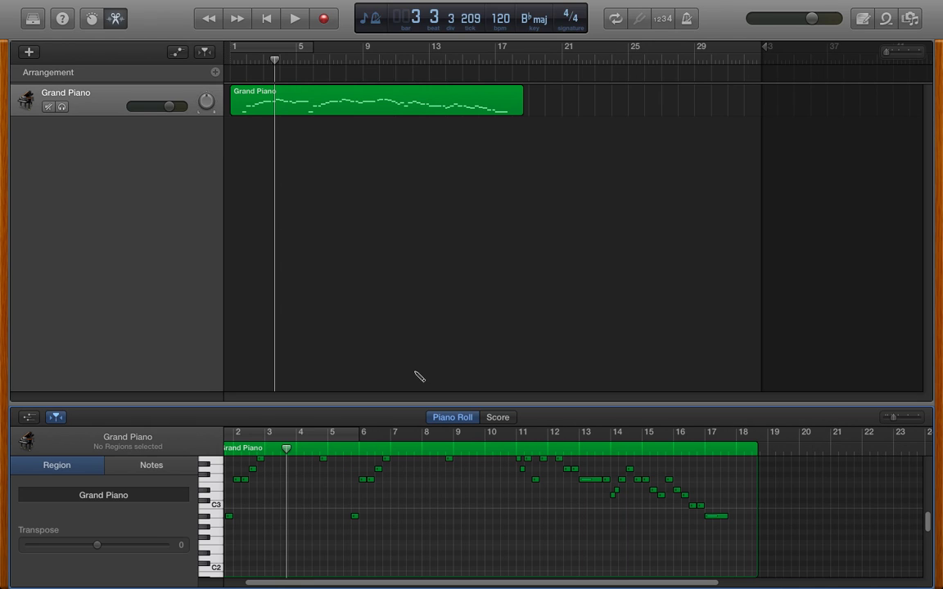
key(super+Right)
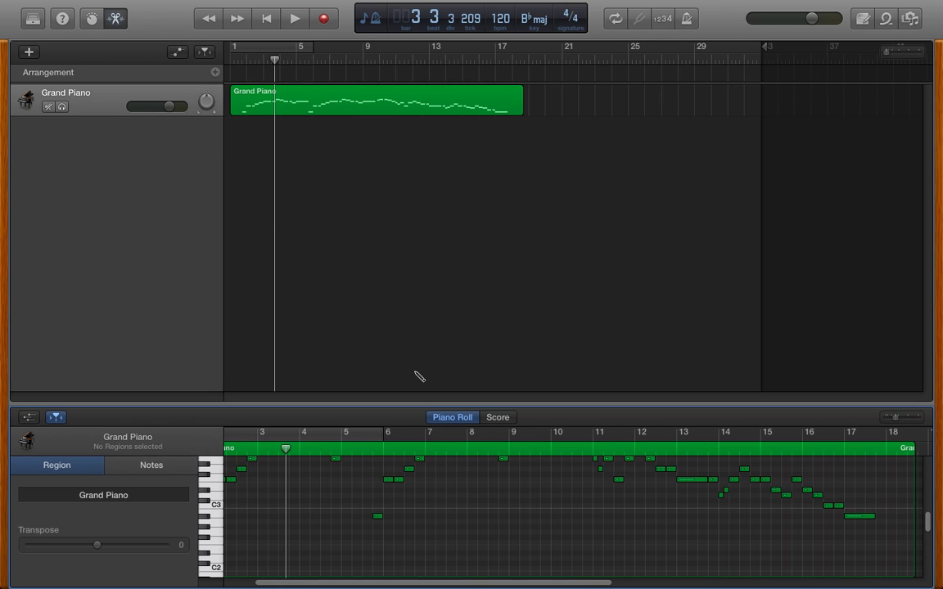
key(super+Left)
key(super+Left)
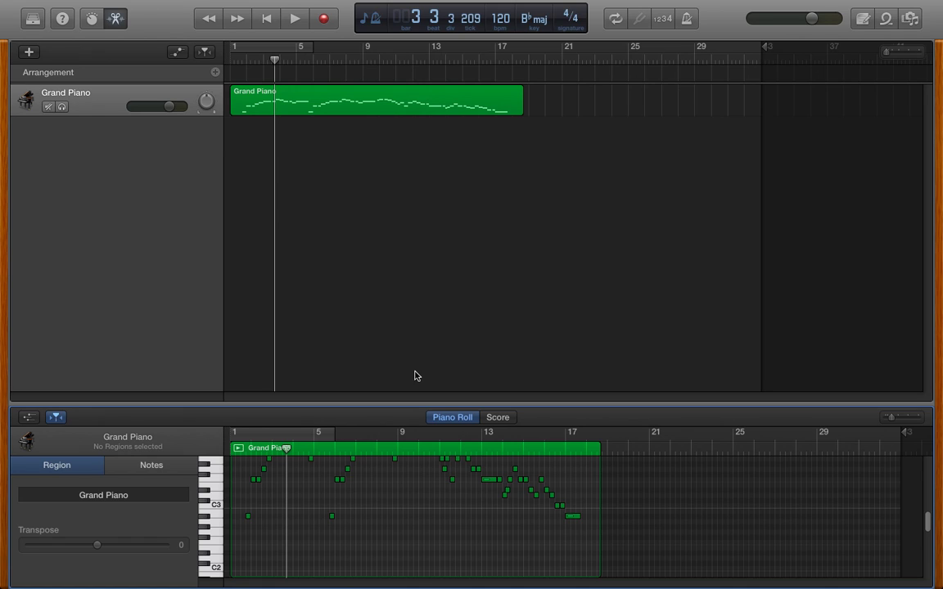
click(377, 107)
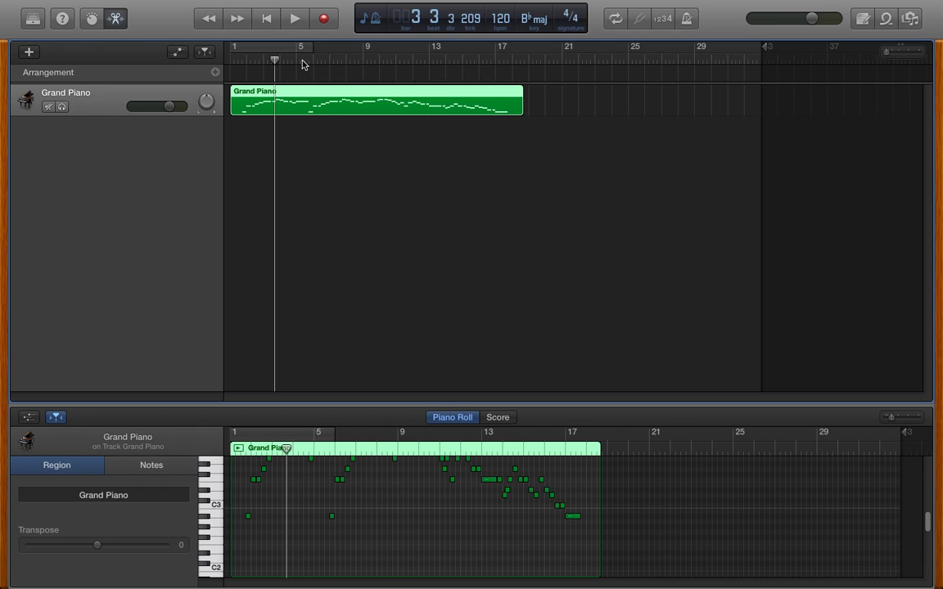
drag(273, 60, 339, 59)
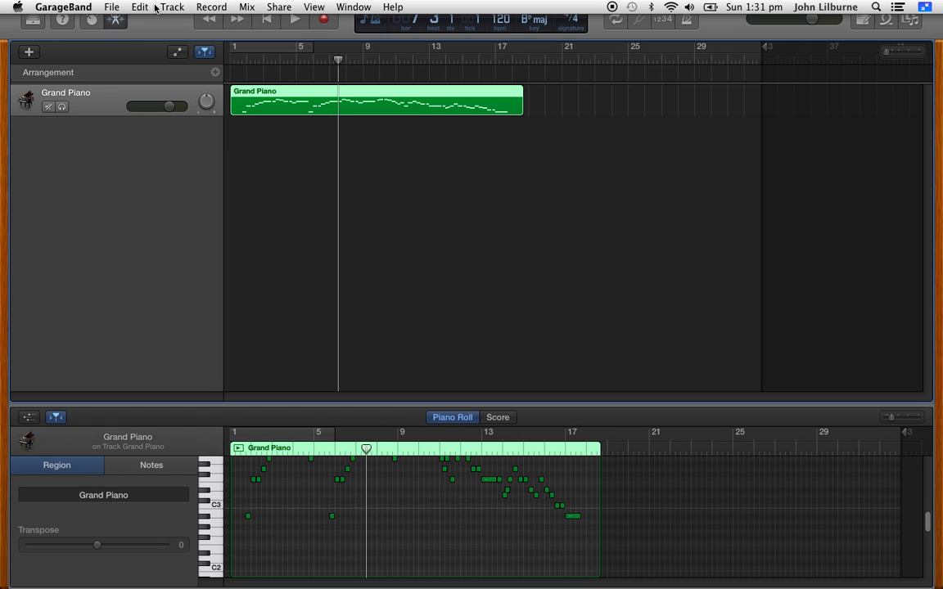
Hide the Arrangement Track and split the Grand Piano region at bar 7, beat 3
click(141, 8)
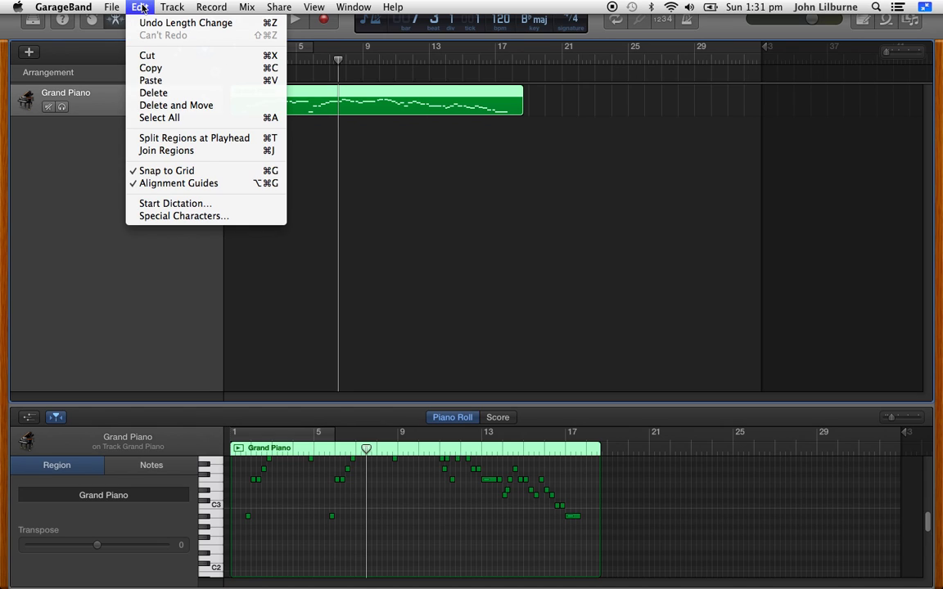
mouse_move(164, 6)
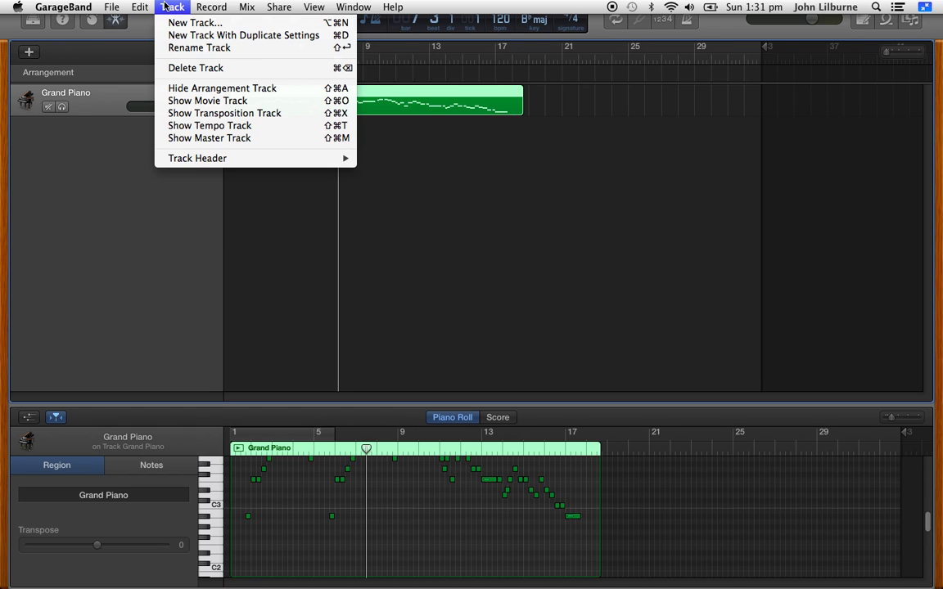
click(169, 88)
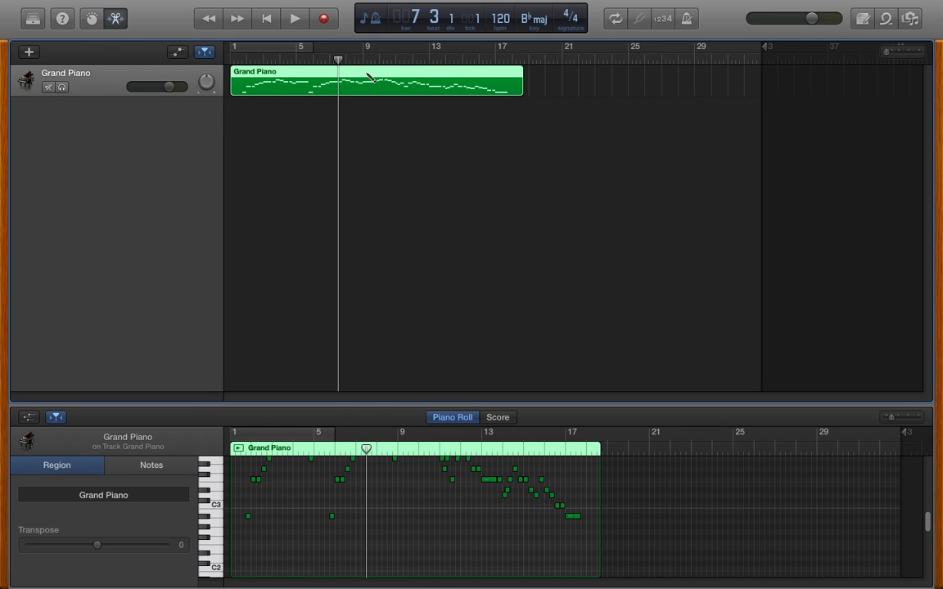
key(super+t)
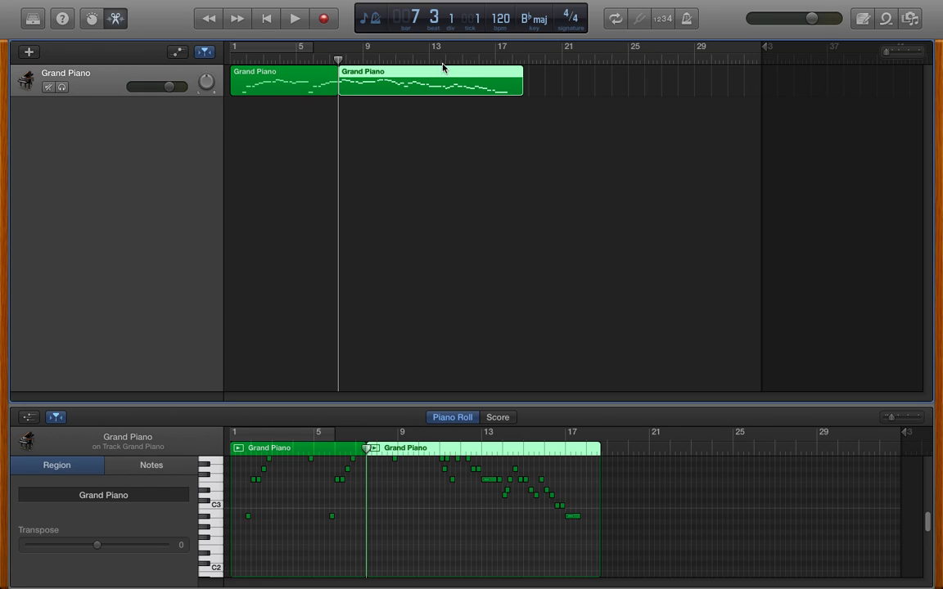
Turn on Cycle with a one-bar cycle range starting at bar 9
click(615, 20)
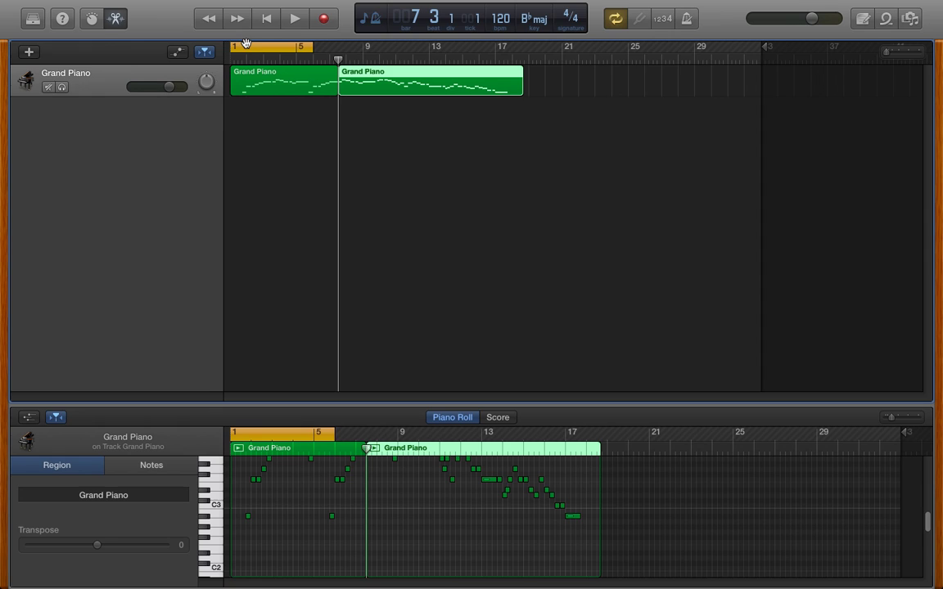
drag(248, 49, 381, 56)
drag(444, 46, 382, 47)
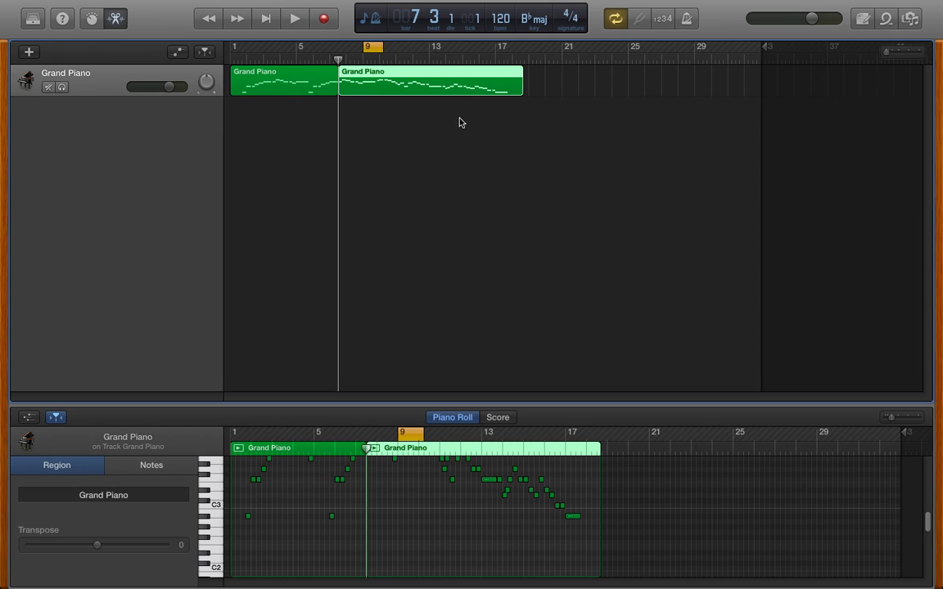
Play the cycled bar, then stop playback and switch Cycle off
key(space)
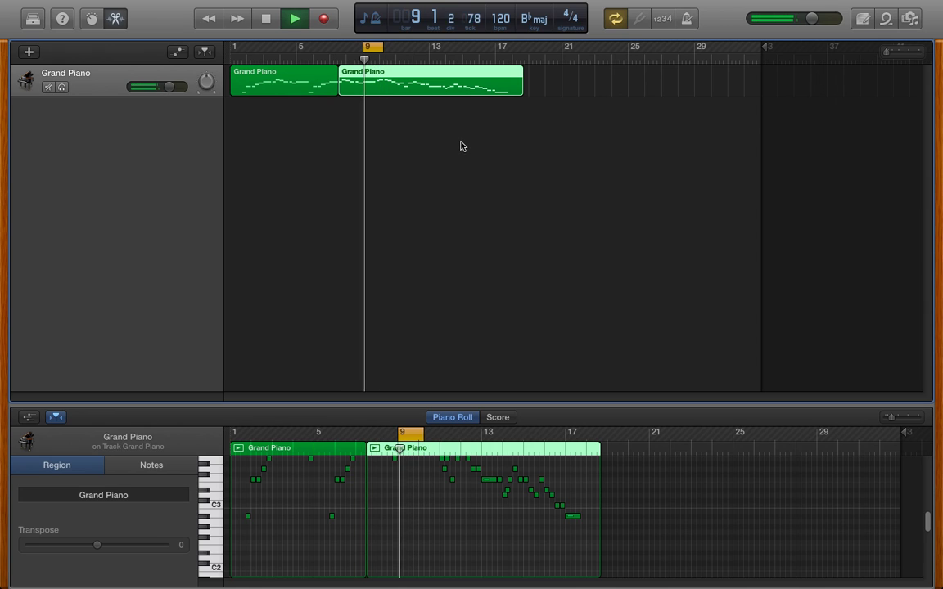
key(space)
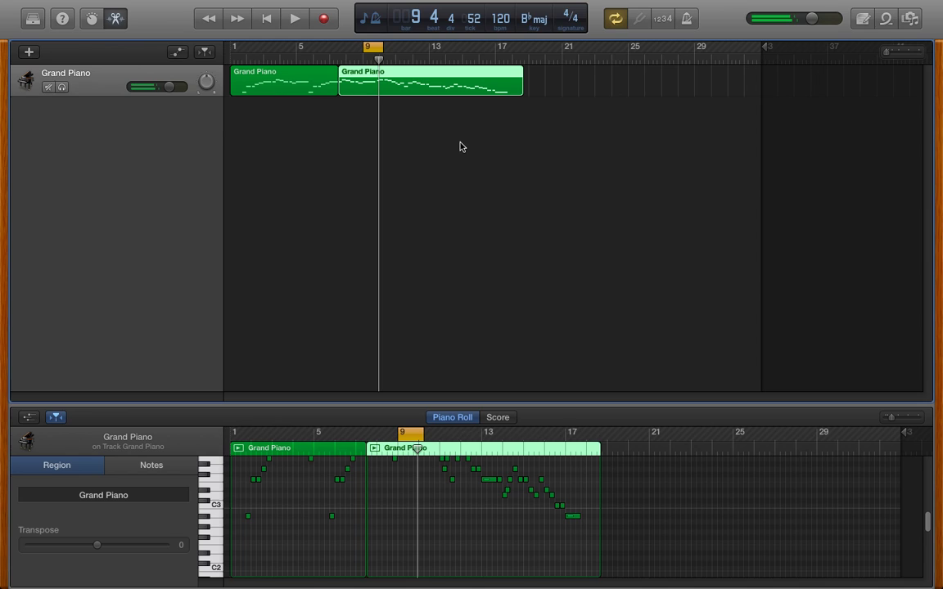
click(619, 21)
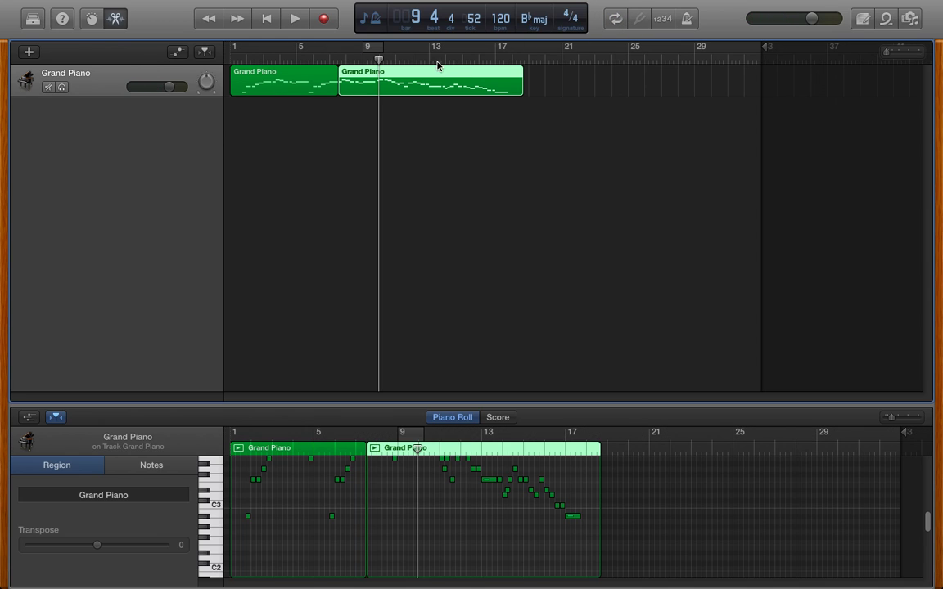
Rename the second piano region 'new name' and show the Arrangement track again
click(369, 75)
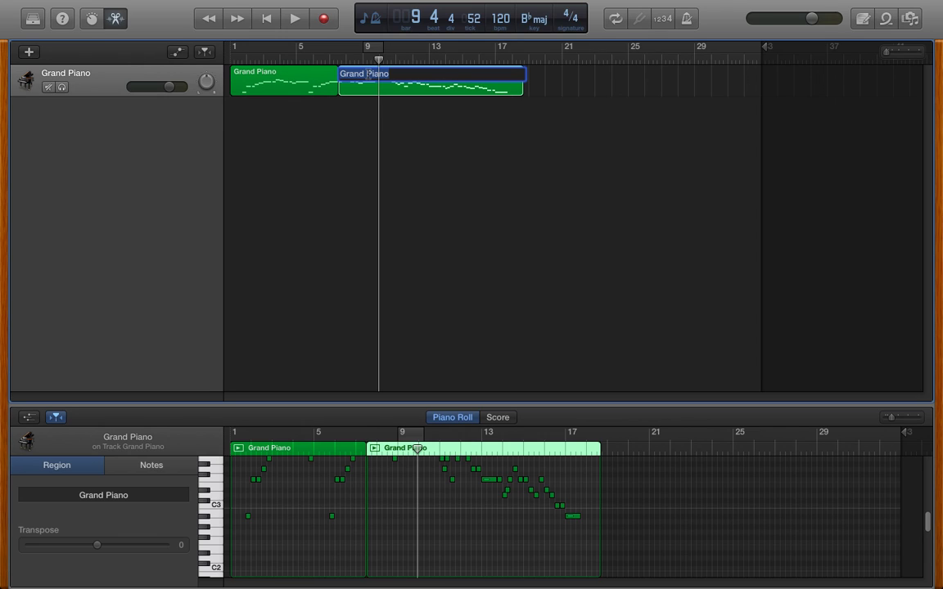
text(new )
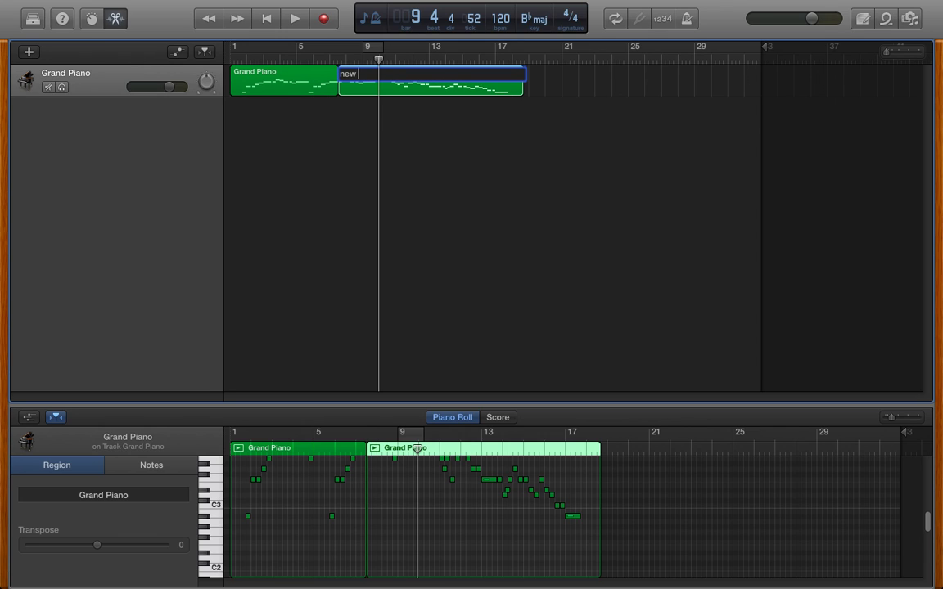
text(name)
key(Return)
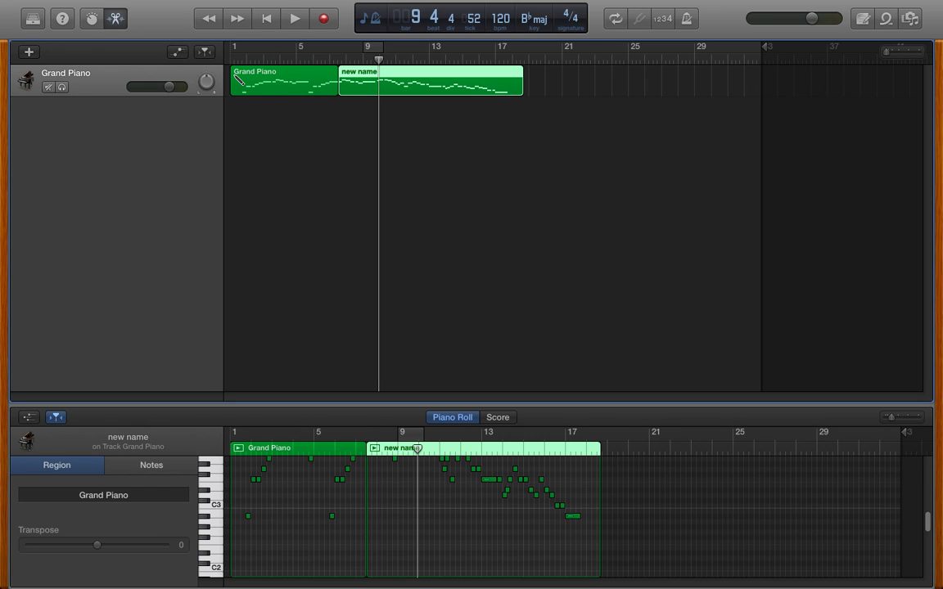
key(super+shift+a)
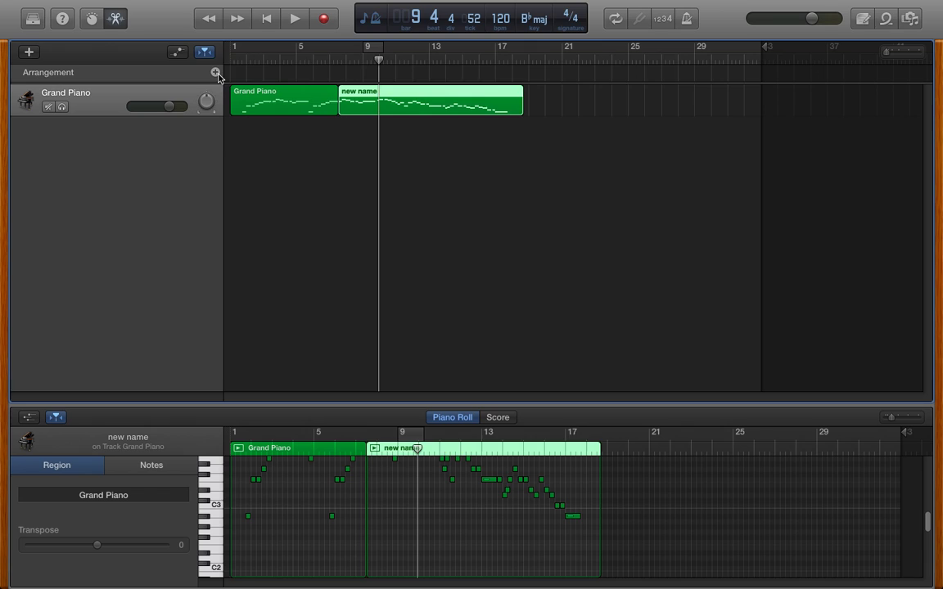
Add a first arrangement marker ending near bar 7 and label it Chorus
click(217, 73)
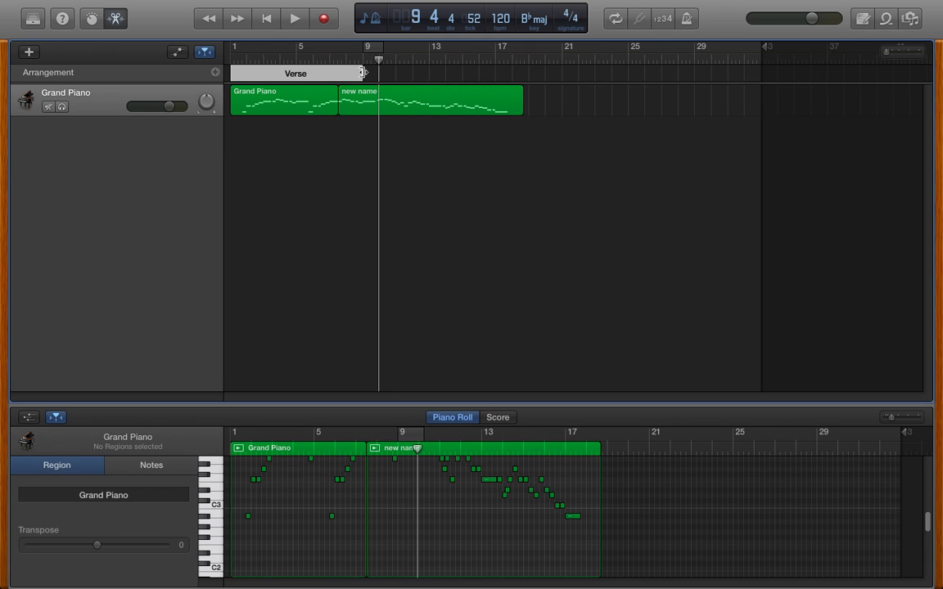
drag(363, 73, 336, 74)
click(285, 75)
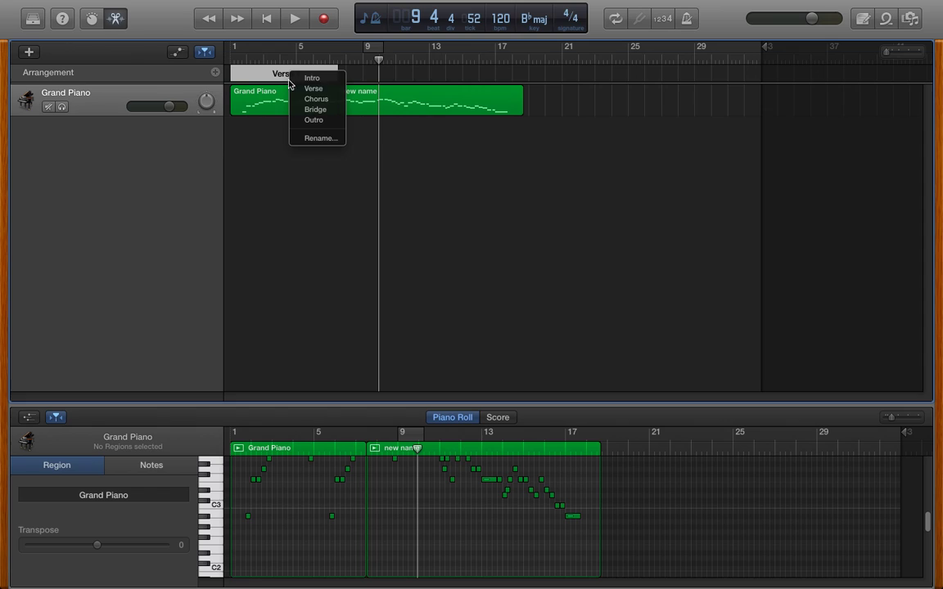
click(314, 98)
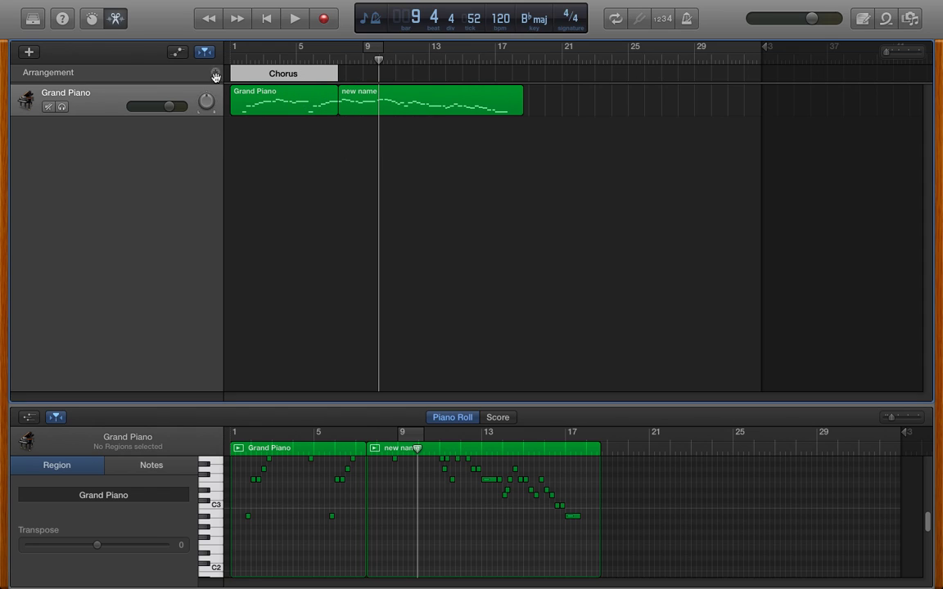
Add a second, longer marker after the Chorus and rename it 'marker name'
click(216, 74)
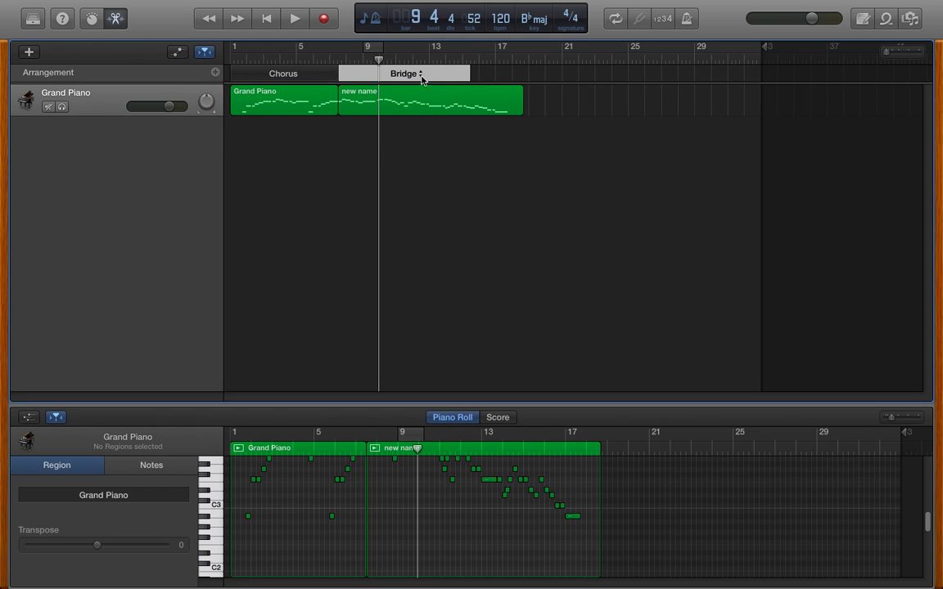
drag(477, 75, 521, 71)
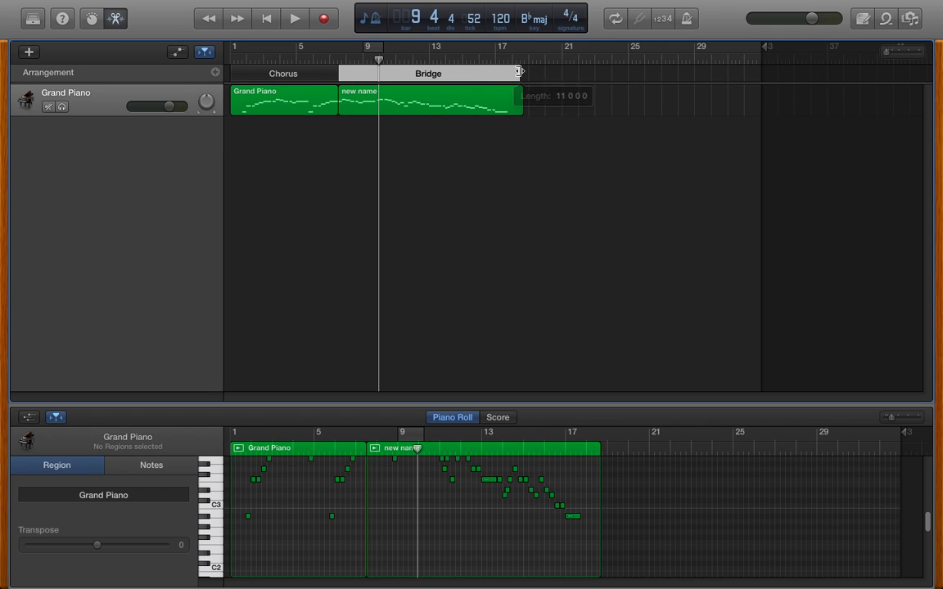
click(422, 73)
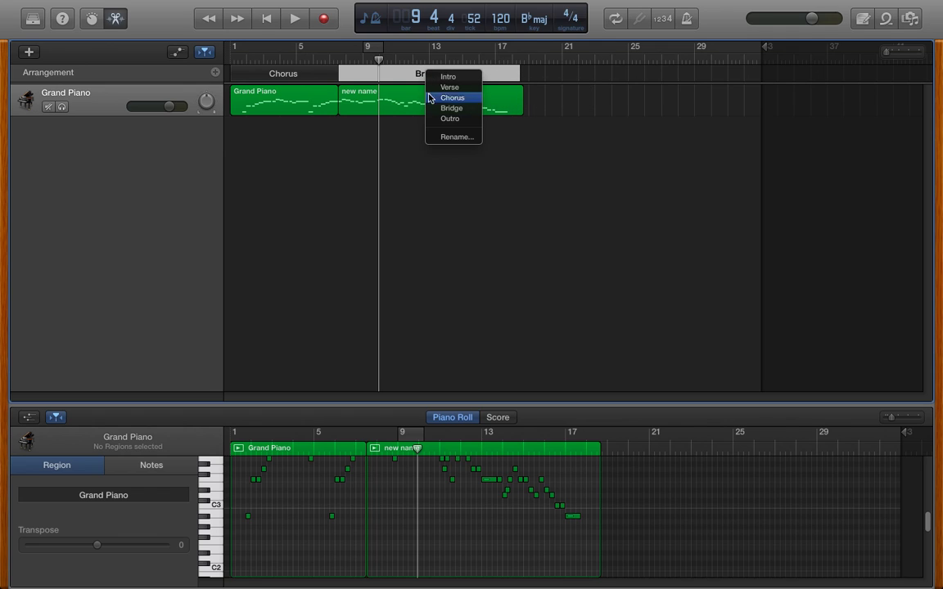
click(447, 137)
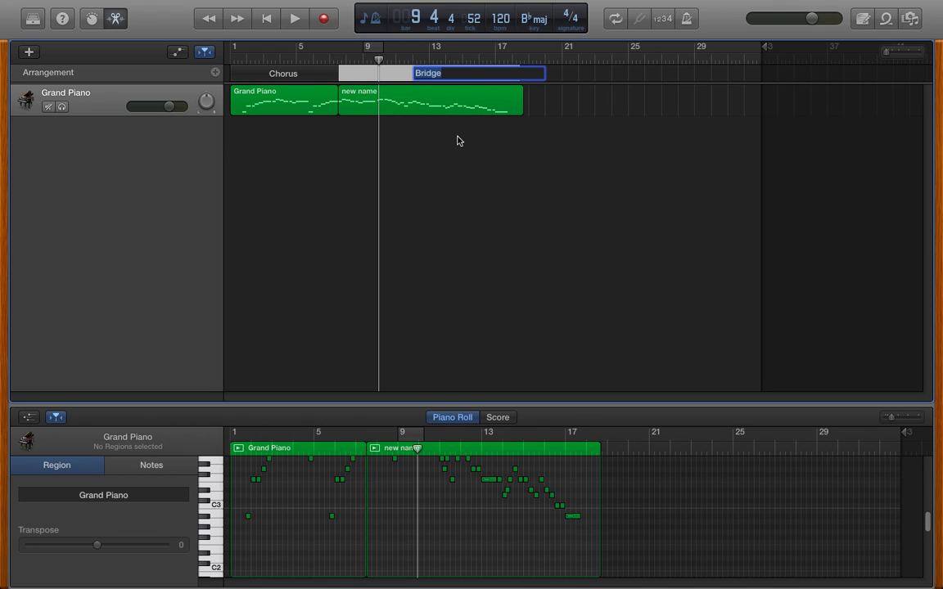
text(marker name)
key(Return)
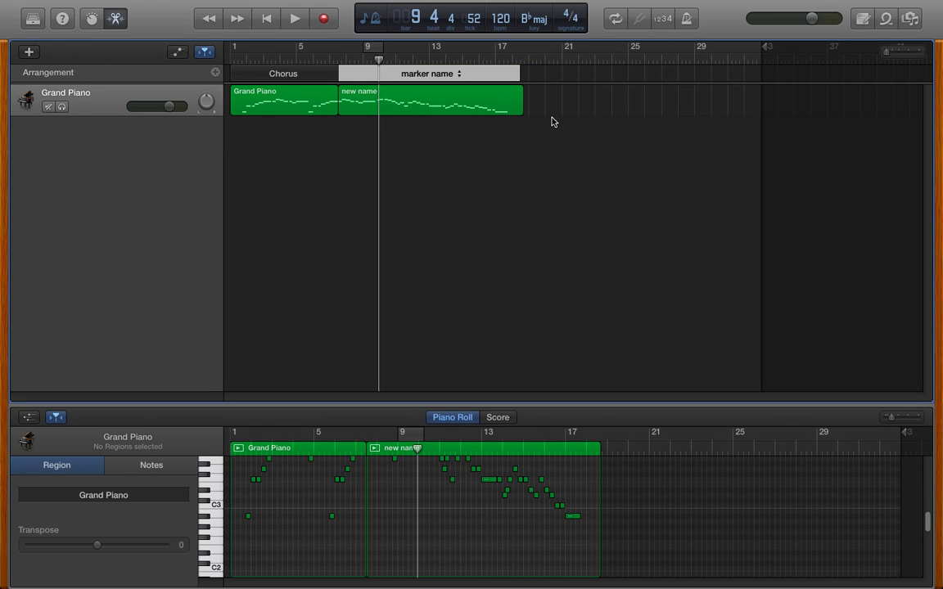
Select the Grand Piano and 'new name' regions and join them with Command-J
click(300, 105)
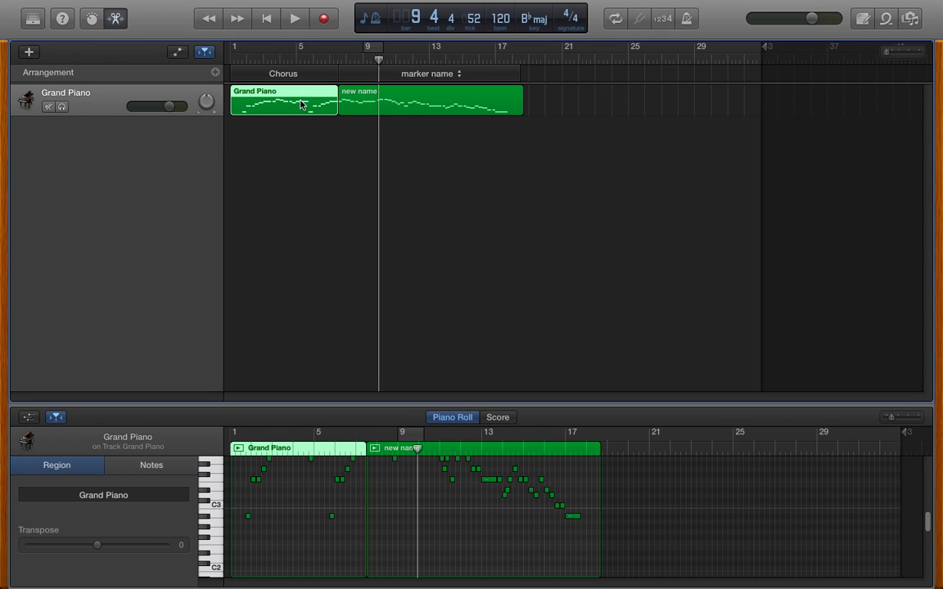
shift+click(379, 107)
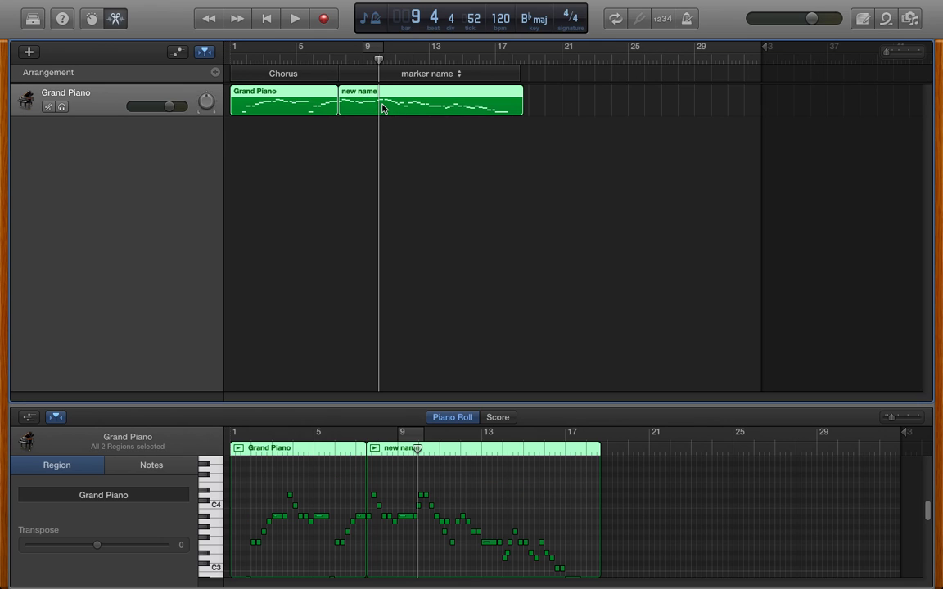
key(super+j)
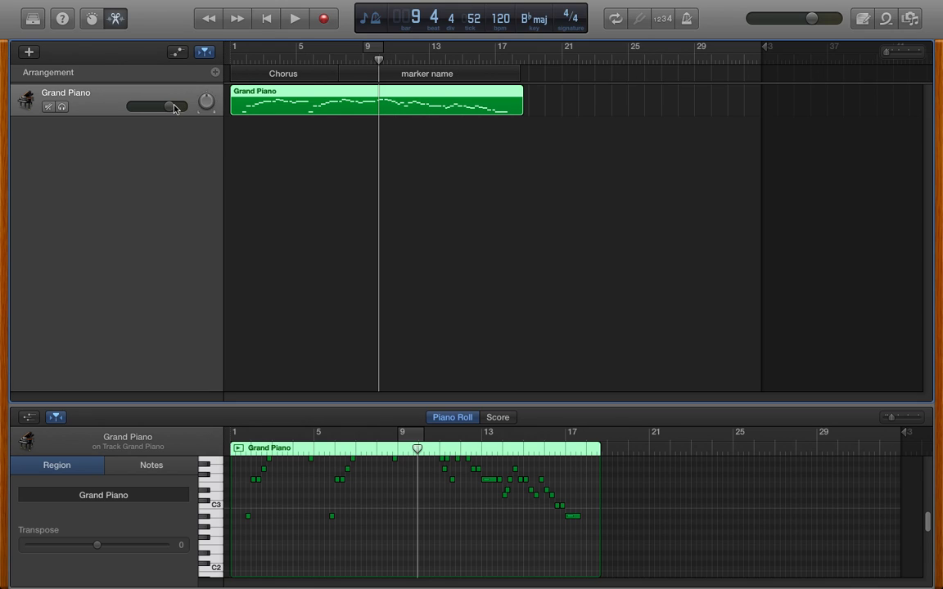
Add volume automation points and pull the middle one down to −∞ dB near bar 7, beat 4
click(177, 51)
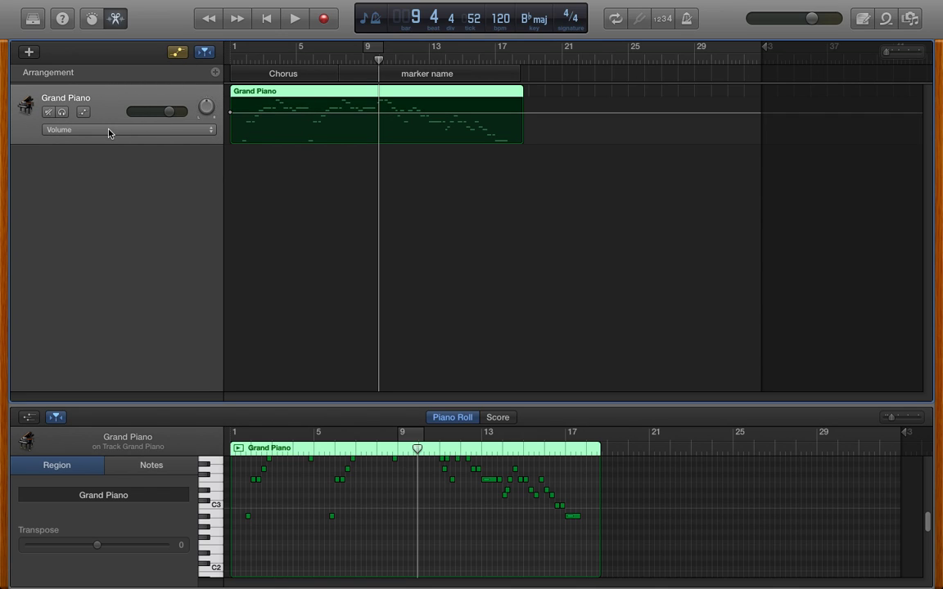
click(332, 120)
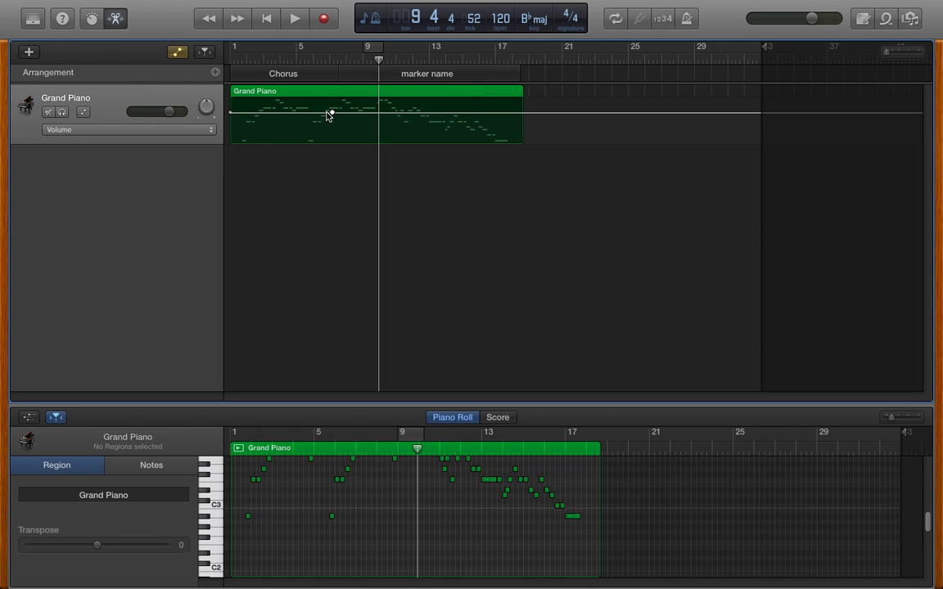
click(360, 123)
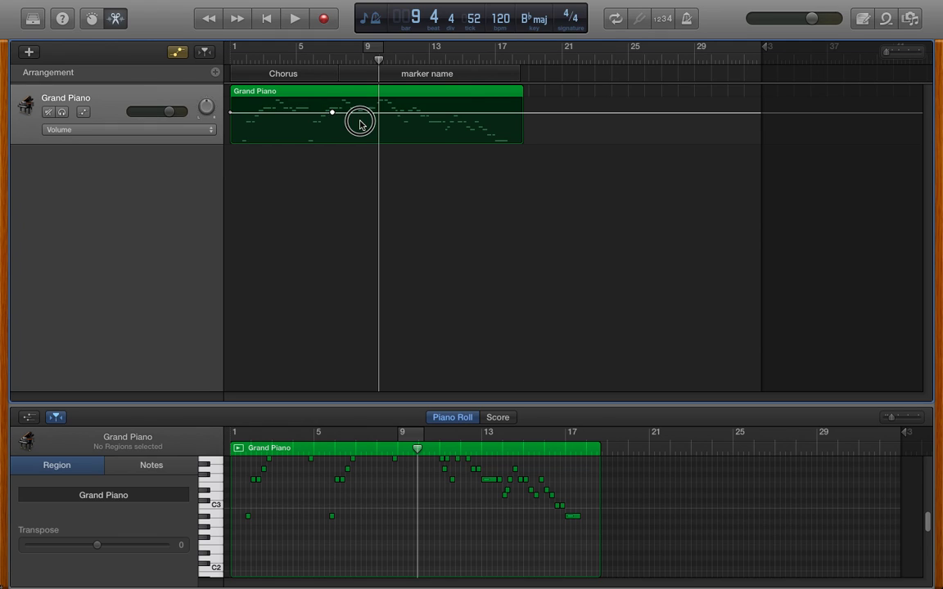
mouse_move(360, 124)
mouse_down()
mouse_move(355, 114)
mouse_move(345, 120)
mouse_up()
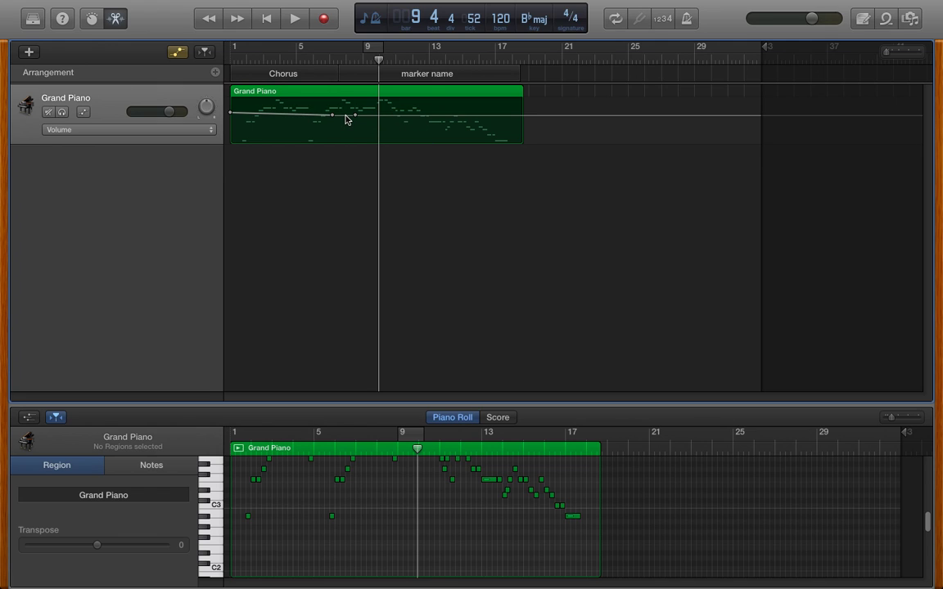
click(344, 116)
drag(344, 116, 347, 146)
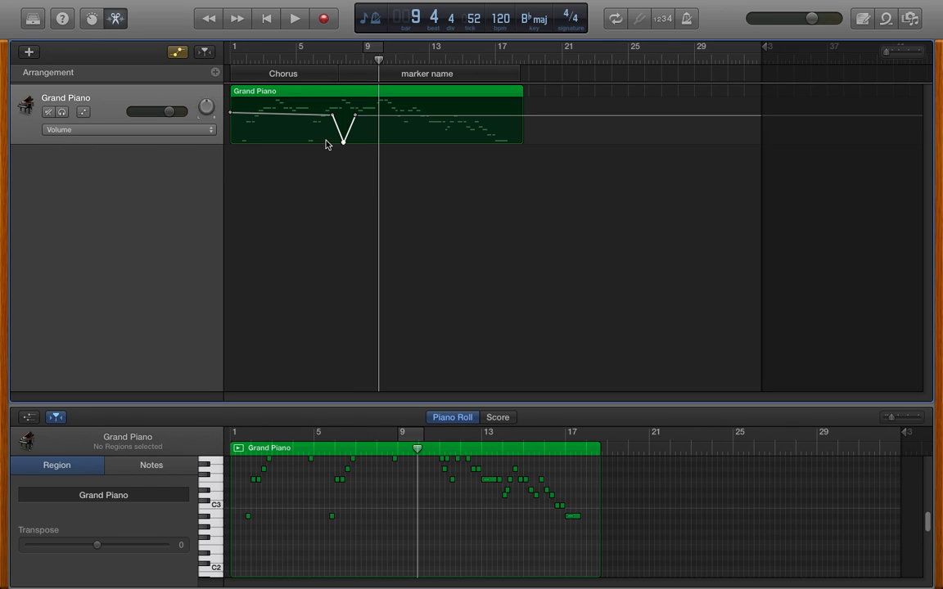